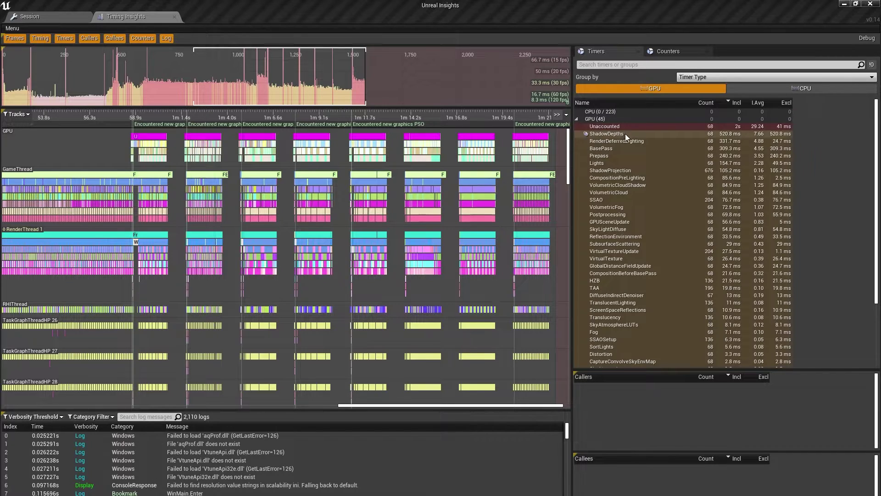
pyautogui.click(620, 163)
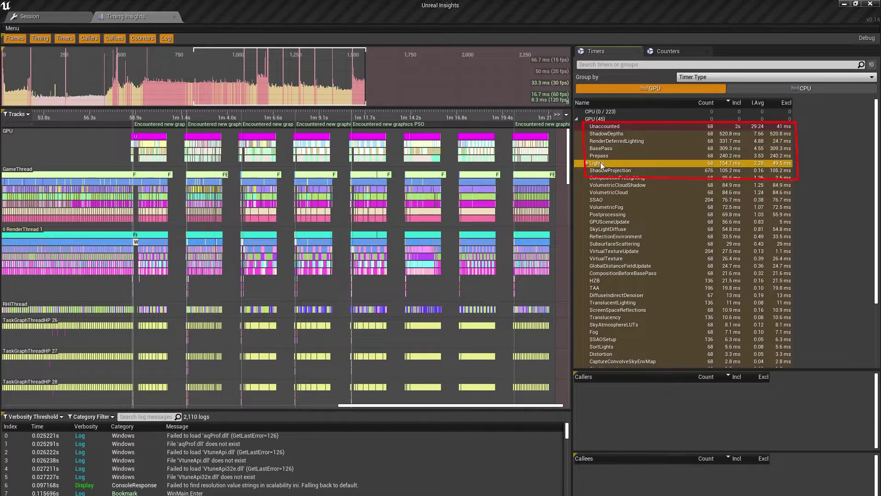
pyautogui.click(610, 134)
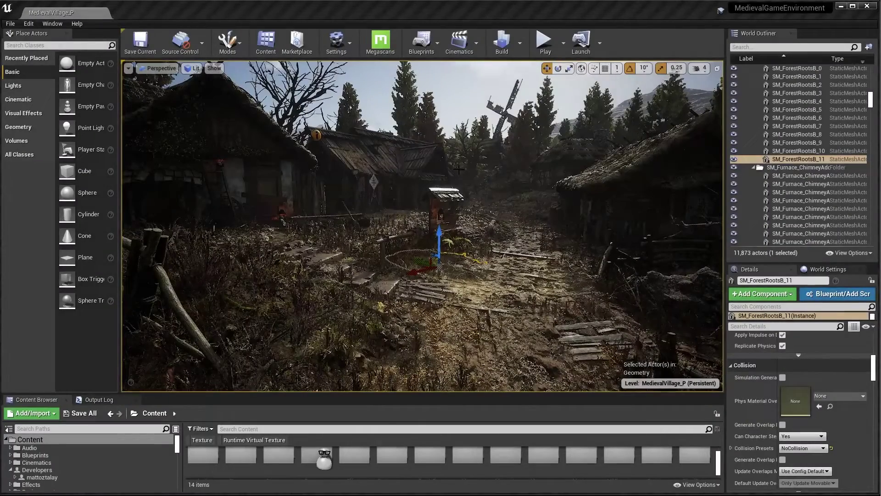
# Show live GPU stats with 'stat gpu' and capture a GPU profile of the village frame.
pyautogui.press('Escape')
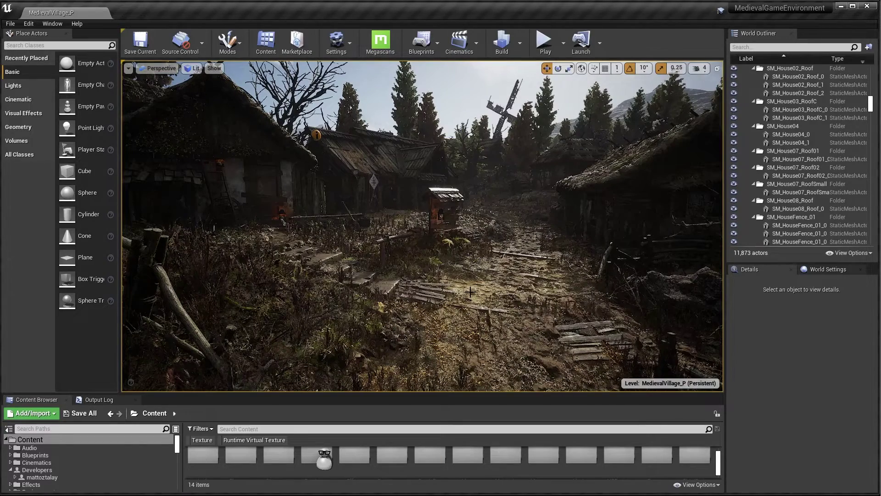
pyautogui.press('`')
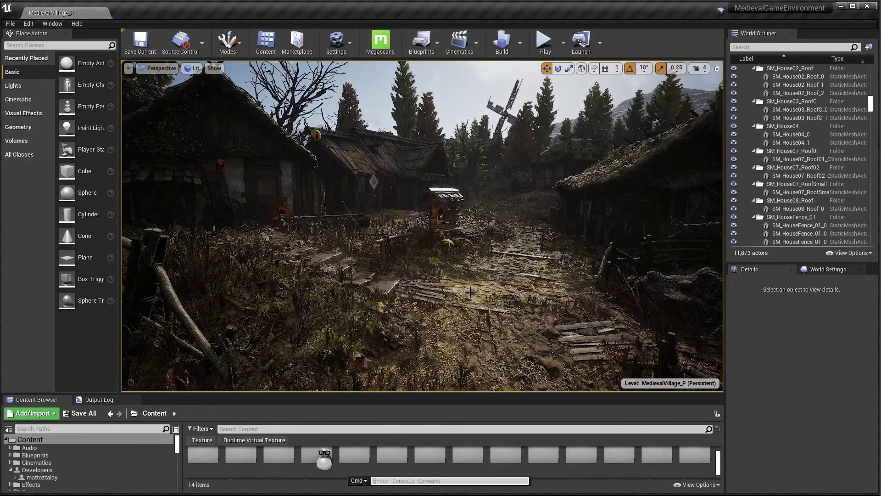
pyautogui.write('stat gpu')
pyautogui.press('Return')
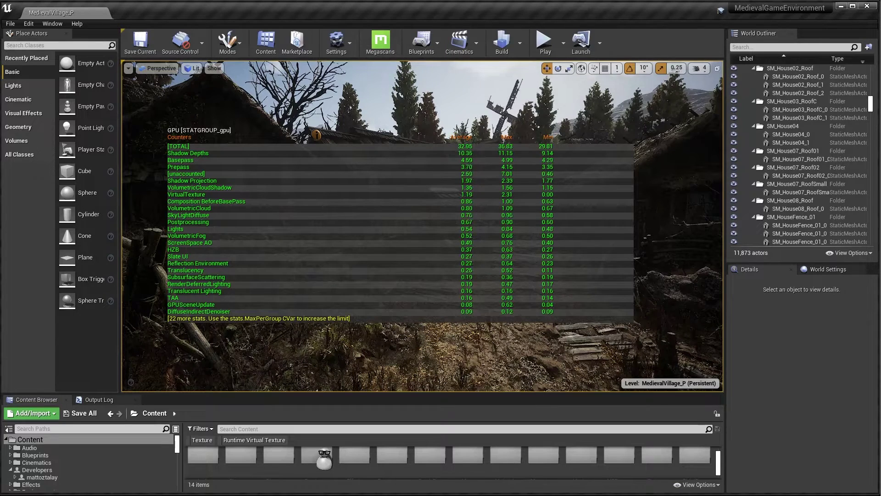
pyautogui.hotkey('ctrl', 'shift', ',')
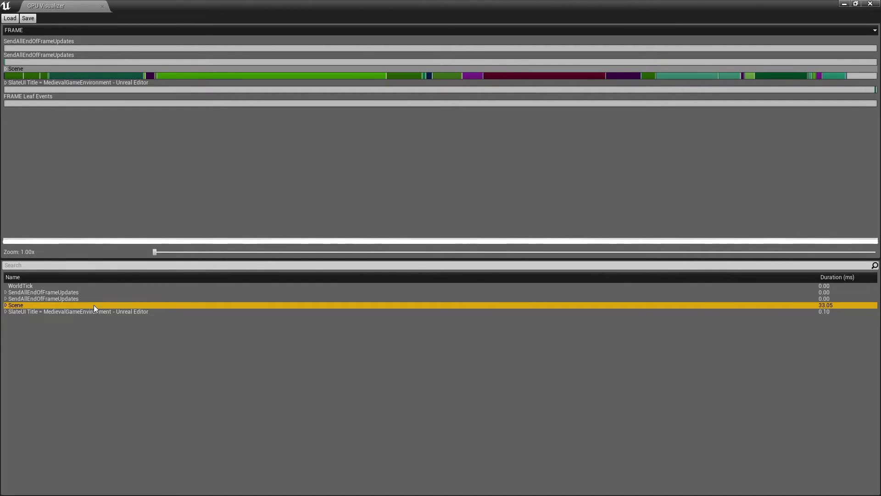
# Expand Scene > Lights down to ShadowedLights to list each shadowed light's cost.
pyautogui.click(5, 305)
pyautogui.click(52, 349)
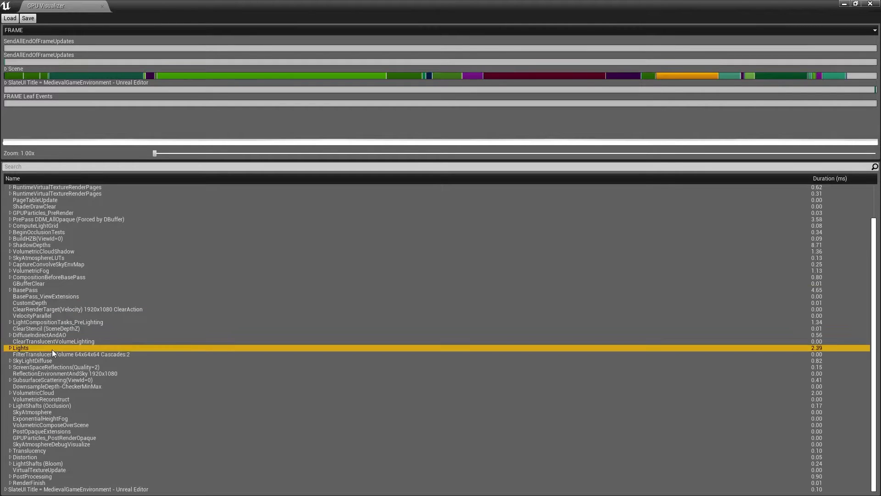
pyautogui.click(10, 348)
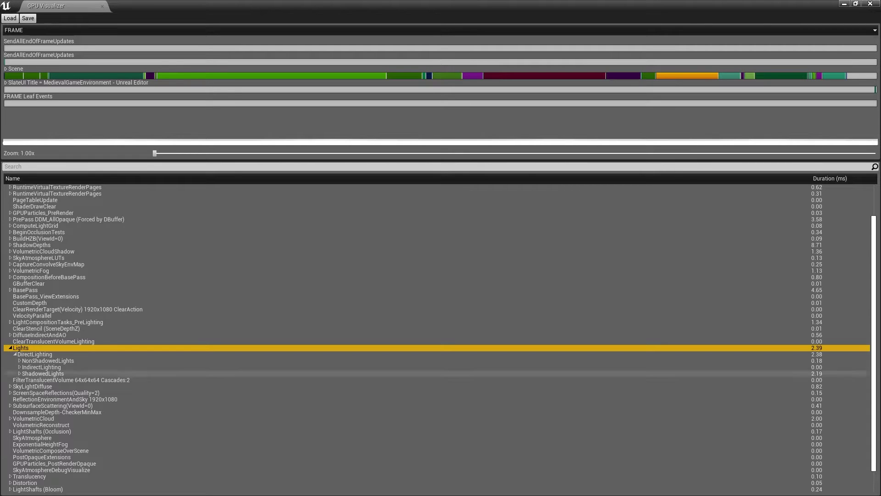
pyautogui.click(20, 374)
pyautogui.scroll(-2, 90, 387)
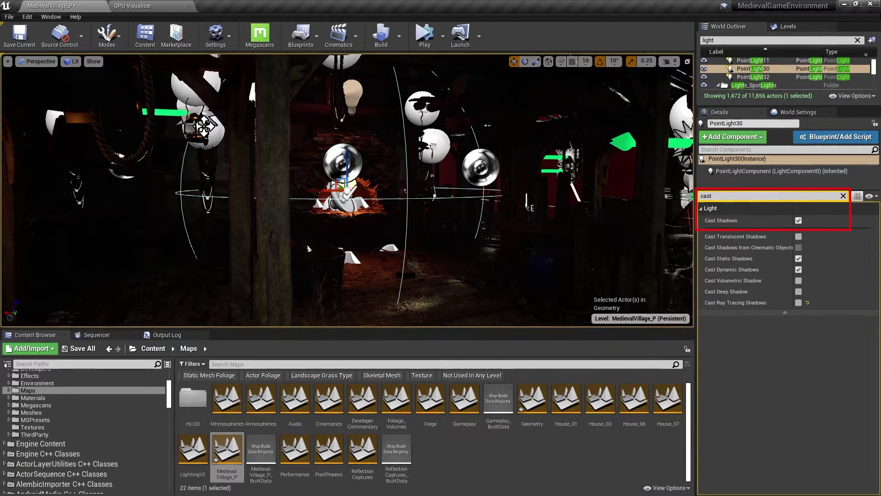
# Set PointLight30's Max Draw Distance to 1000 and Max Distance Fade Range to 500.
pyautogui.click(843, 196)
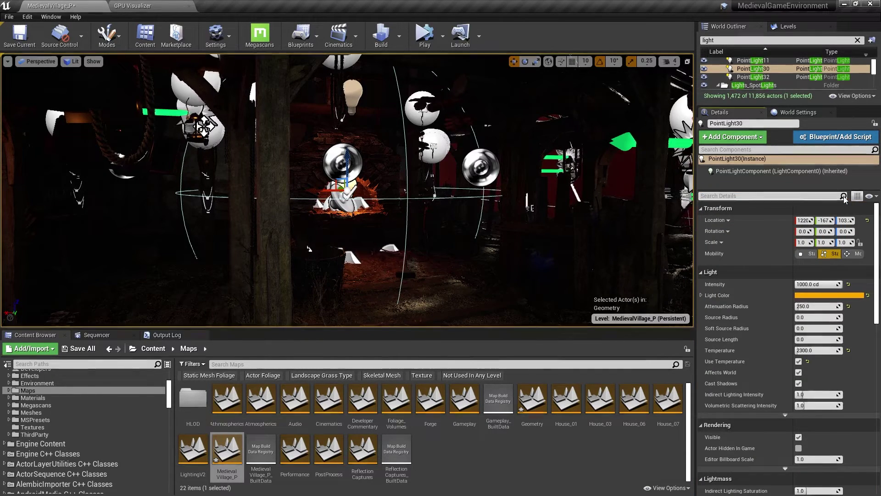
pyautogui.scroll(-5, 821, 298)
pyautogui.click(832, 325)
pyautogui.write('100')
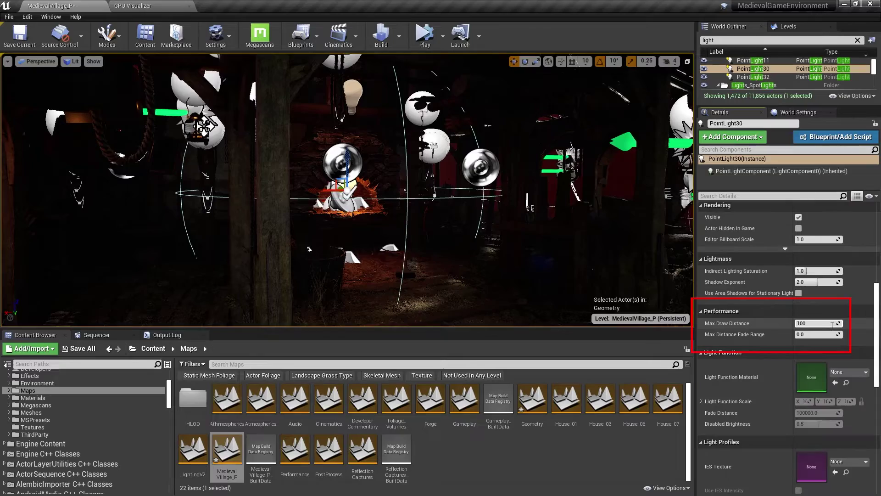
pyautogui.write('0')
pyautogui.press('Tab')
pyautogui.write('500')
pyautogui.press('Return')
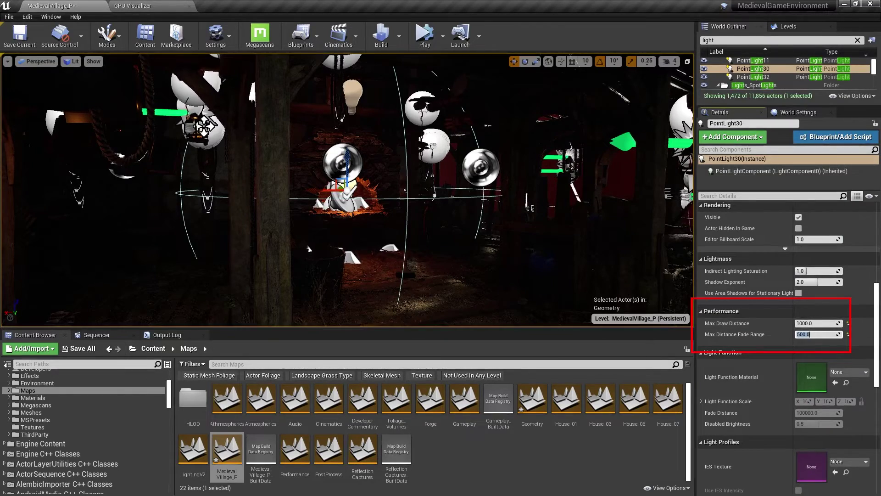
# Preview the forge in game view, flying out and back in to check the fade.
pyautogui.moveTo(602, 221); pyautogui.dragTo(576, 219, button='right')
pyautogui.press('g')
pyautogui.press('s')
pyautogui.press('w')
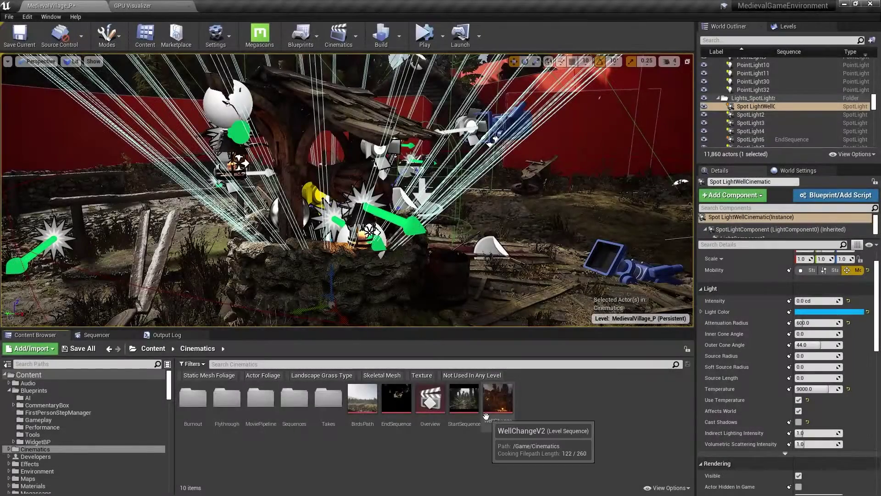
# Open the WellChangeV2 sequence and review the Spot Light track's animated intensity and colour.
pyautogui.click(486, 416)
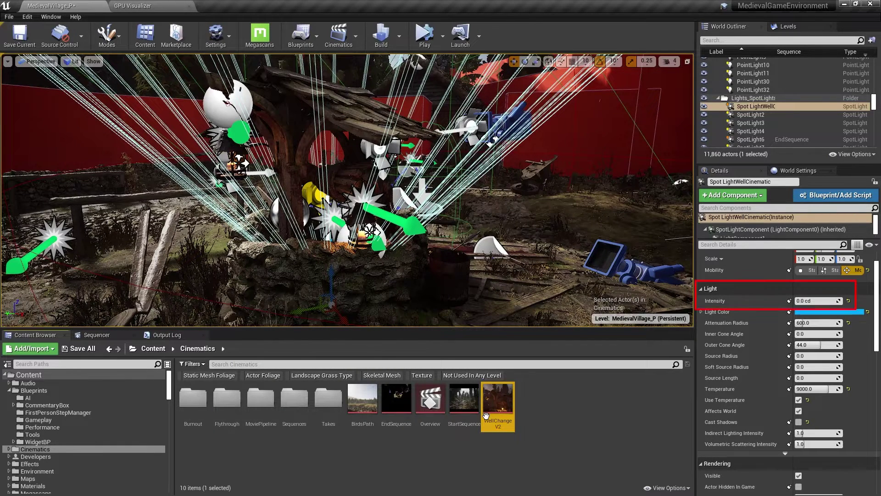
pyautogui.doubleClick(486, 415)
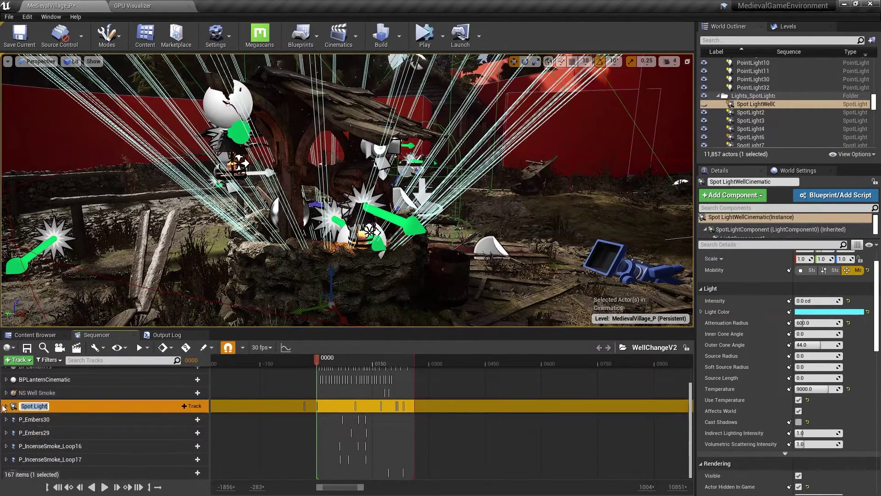
pyautogui.click(6, 406)
pyautogui.scroll(-3, 82, 431)
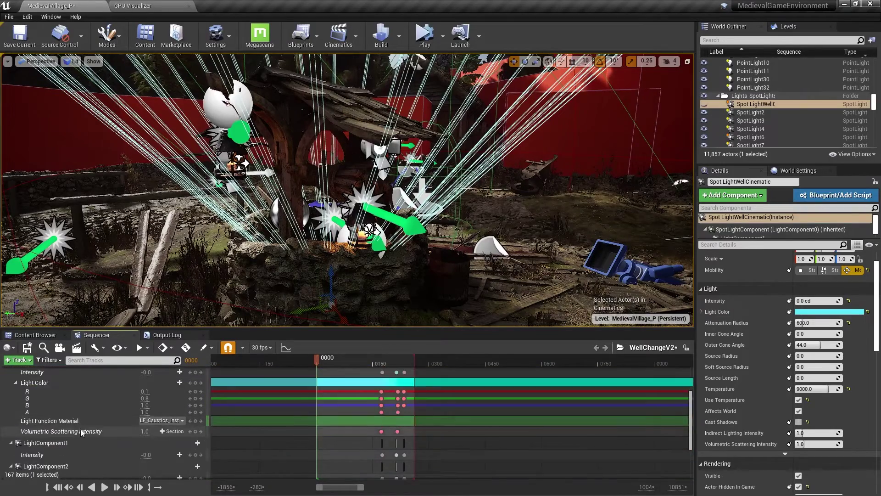
pyautogui.scroll(-5, 83, 431)
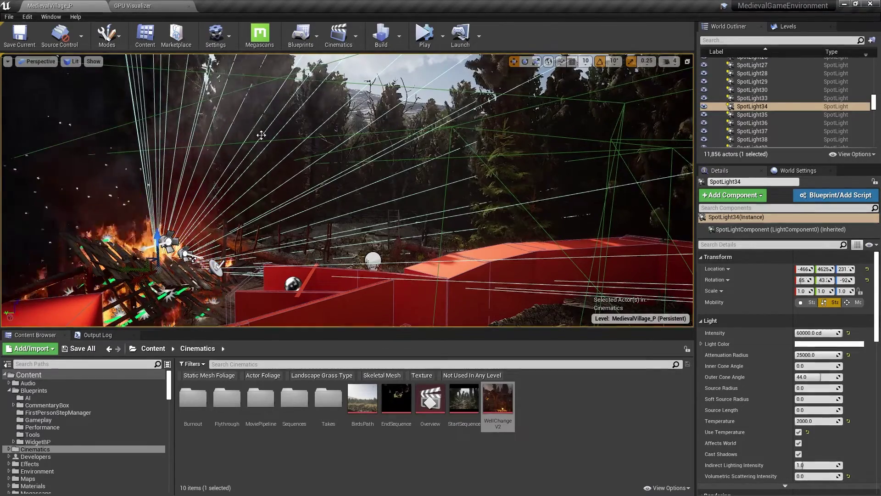
# Set SpotLight34's Max Draw Distance to 5000 and begin entering its Max Distance Fade Range.
pyautogui.moveTo(261, 135)
pyautogui.mouseDown(button='right')
pyautogui.moveTo(277, 220)
pyautogui.moveTo(464, 142)
pyautogui.mouseUp(button='right')
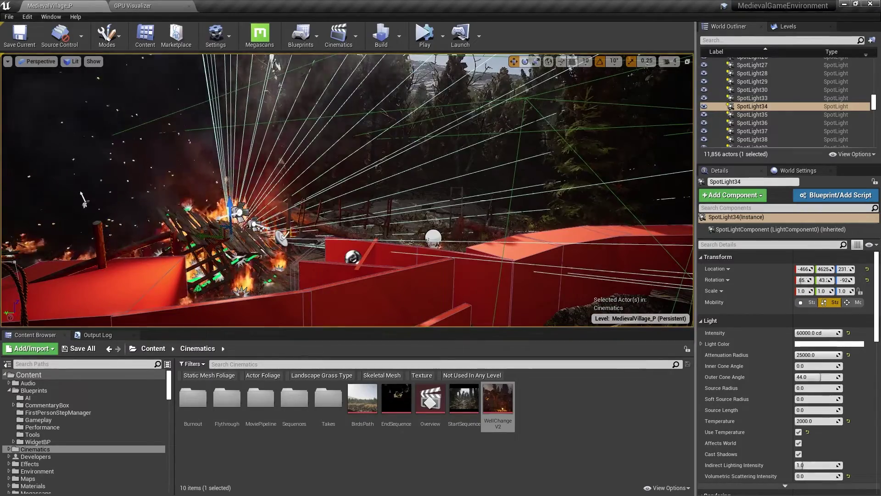
pyautogui.scroll(-6, 764, 402)
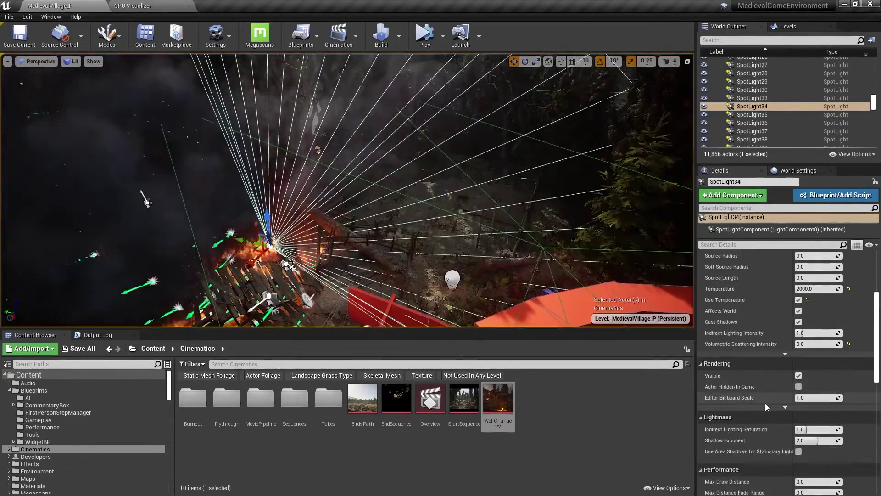
pyautogui.scroll(-4, 765, 403)
pyautogui.click(789, 381)
pyautogui.write('5000')
pyautogui.press('Tab')
pyautogui.write('5')
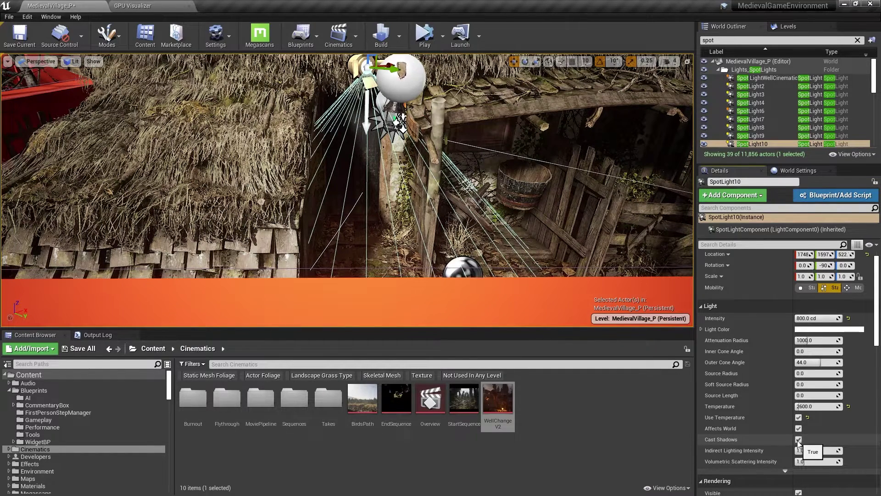
# Turn off Cast Shadows for SpotLight10.
pyautogui.click(798, 439)
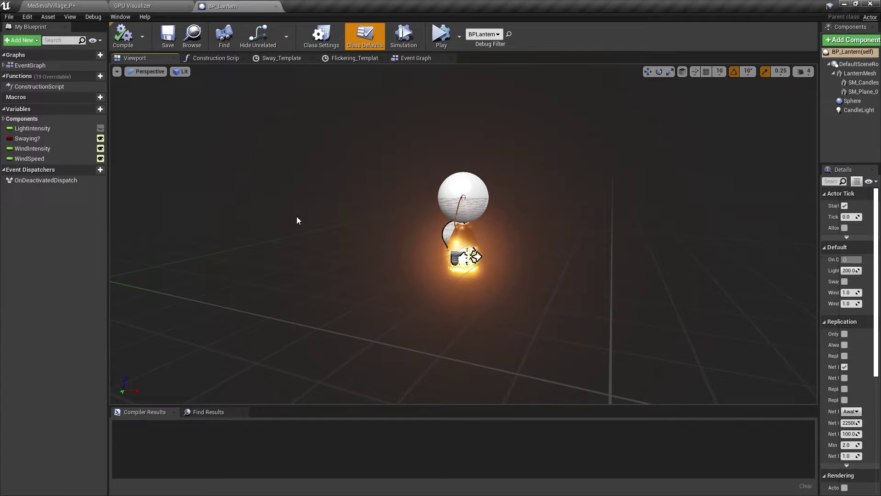
# Inspect the CandleLight component's settings, then view the Sway and flicker logic in the Event Graph.
pyautogui.click(464, 255)
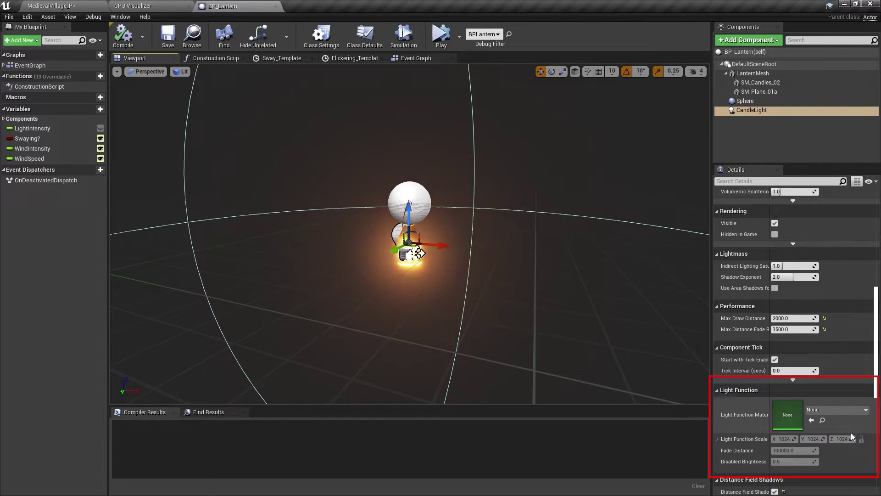
pyautogui.click(414, 58)
pyautogui.moveTo(384, 292); pyautogui.dragTo(281, 280, button='right')
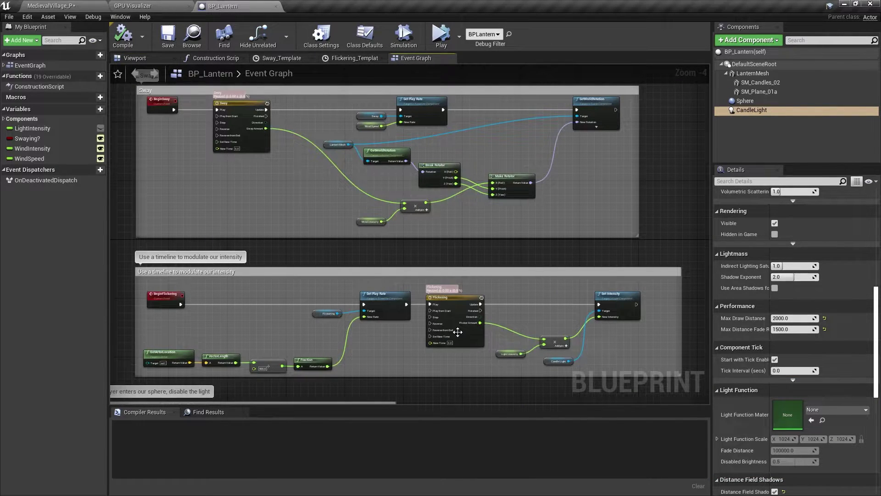
pyautogui.scroll(5, 557, 333)
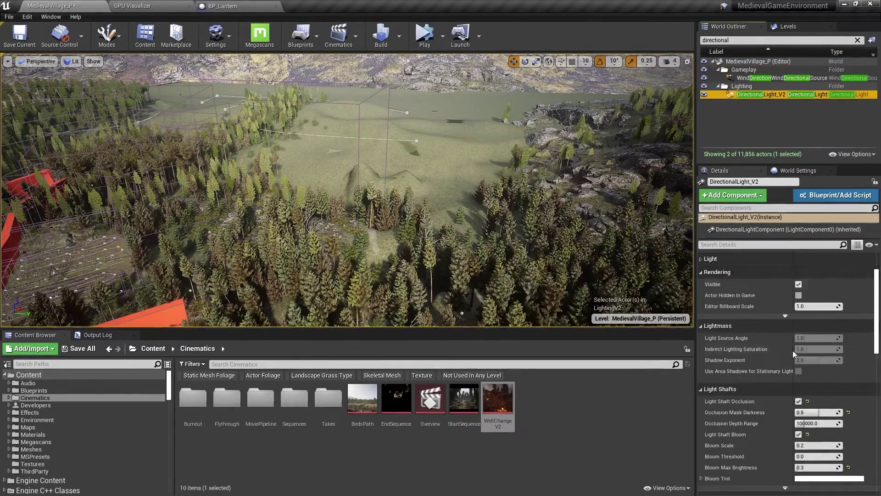
# Select the sun's Dynamic Shadow Distance field in the Details panel.
pyautogui.scroll(3, 793, 351)
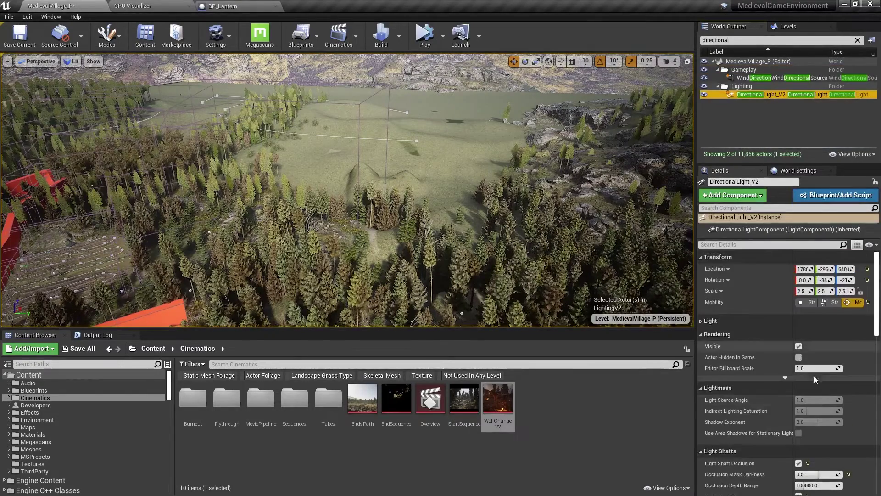
pyautogui.scroll(-5, 783, 363)
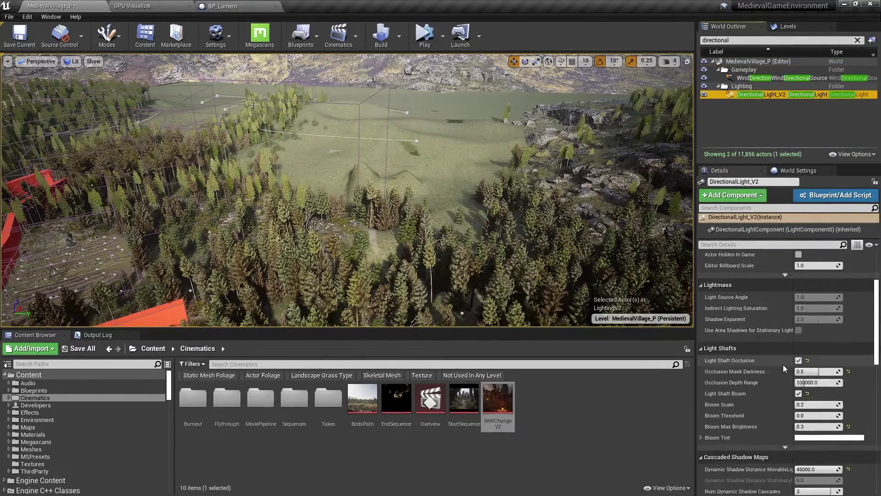
pyautogui.click(822, 367)
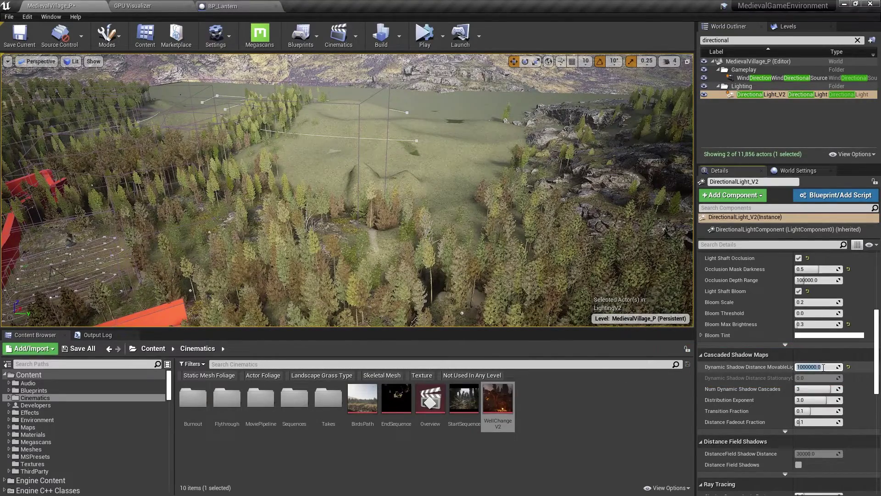
# Right-click the village foliage, dismiss its actions menu, and tilt the view toward the sky.
pyautogui.rightClick(488, 170)
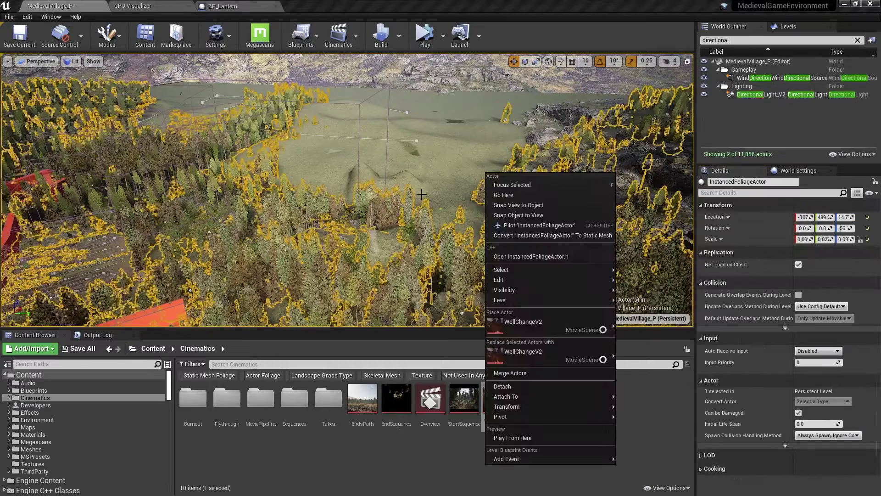
pyautogui.click(418, 186)
pyautogui.moveTo(418, 186); pyautogui.dragTo(417, 180, button='right')
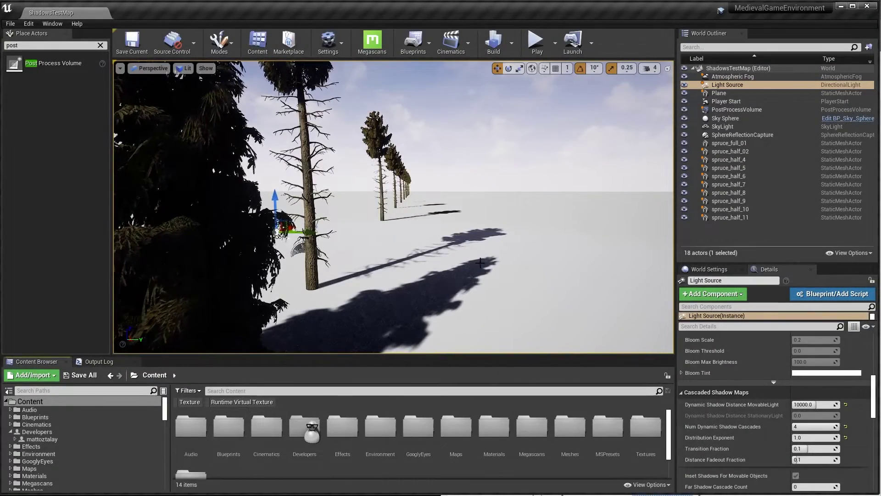
# Set the test map Light Source's Dynamic Shadow Distance MovableLight to 20000.
pyautogui.press('Escape')
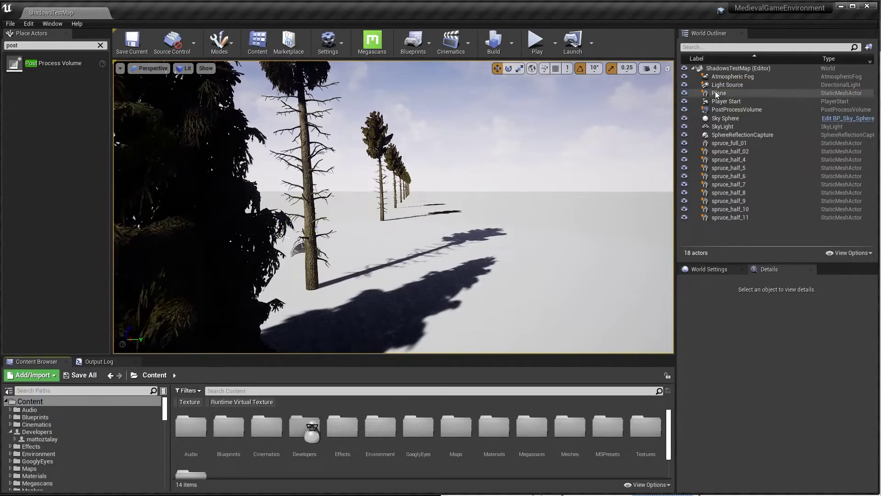
pyautogui.click(728, 85)
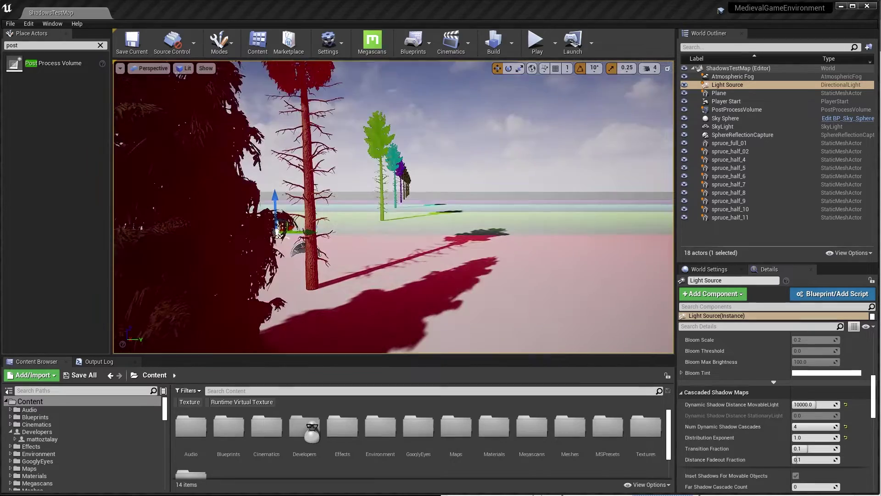
pyautogui.click(806, 405)
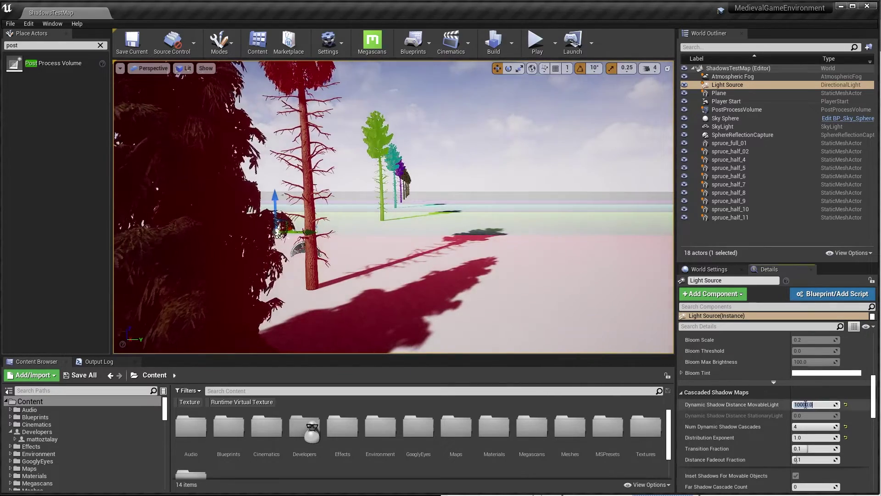
pyautogui.write('20000')
pyautogui.press('Return')
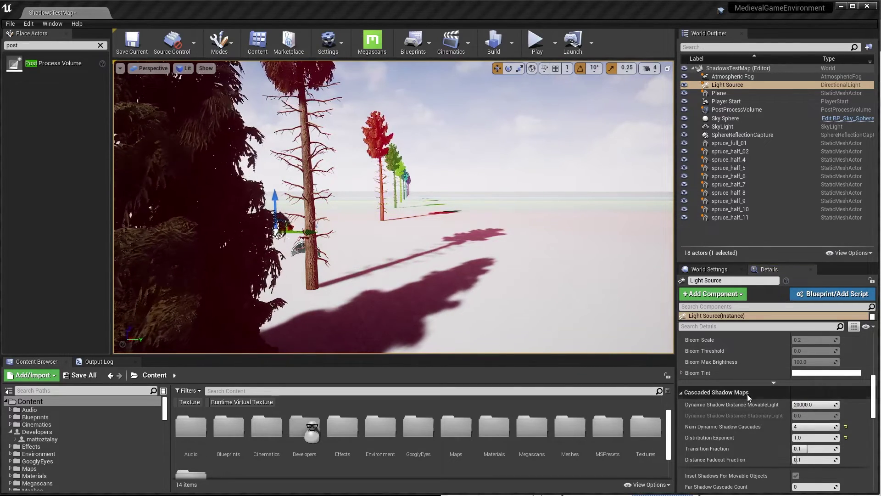
# Set the test map light's Num Dynamic Shadow Cascades to 10.
pyautogui.click(801, 427)
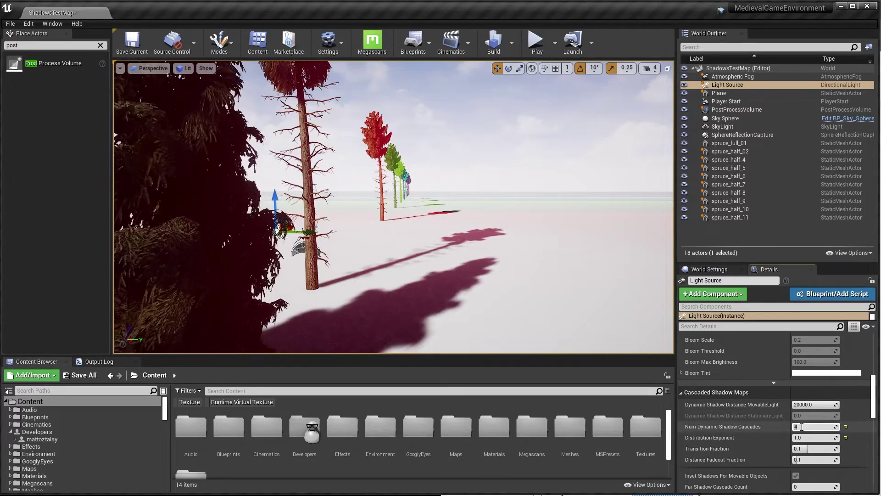
pyautogui.write('10')
pyautogui.press('Return')
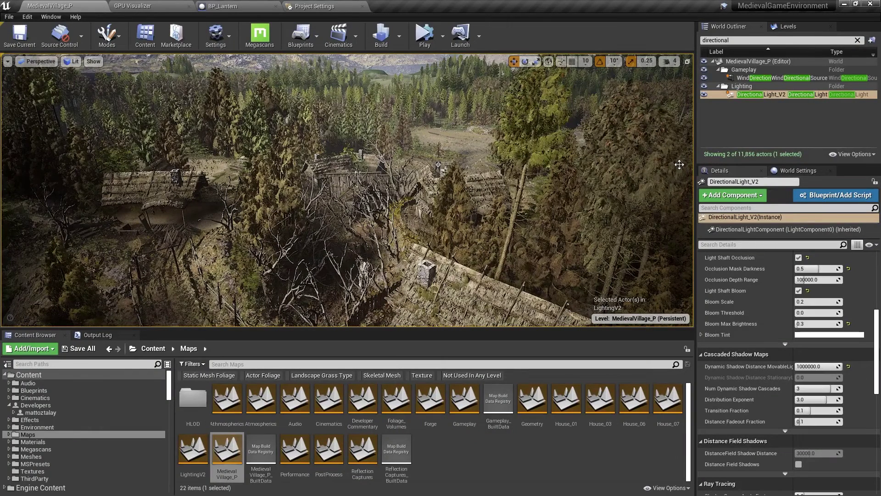
# Set DirectionalLight_V2's Dynamic Shadow Distance MovableLight to 8000 and tick Distance Field Shadows.
pyautogui.scroll(-1, 826, 307)
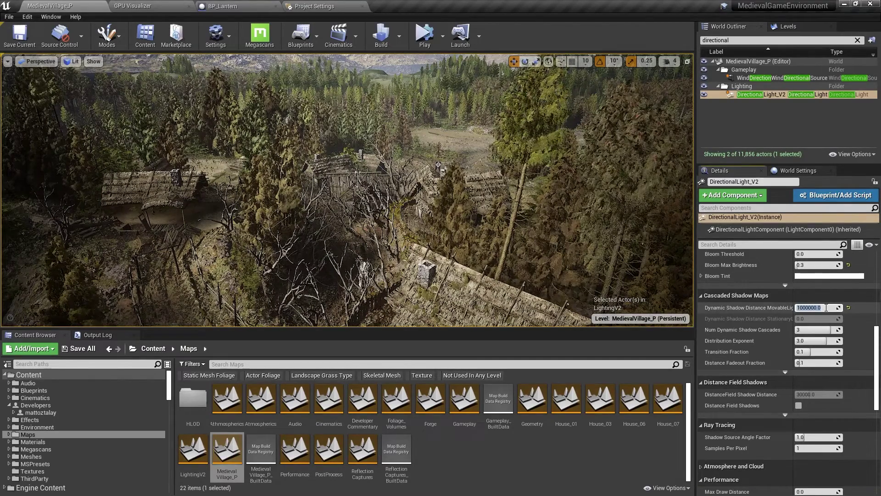
pyautogui.write('8000')
pyautogui.press('Return')
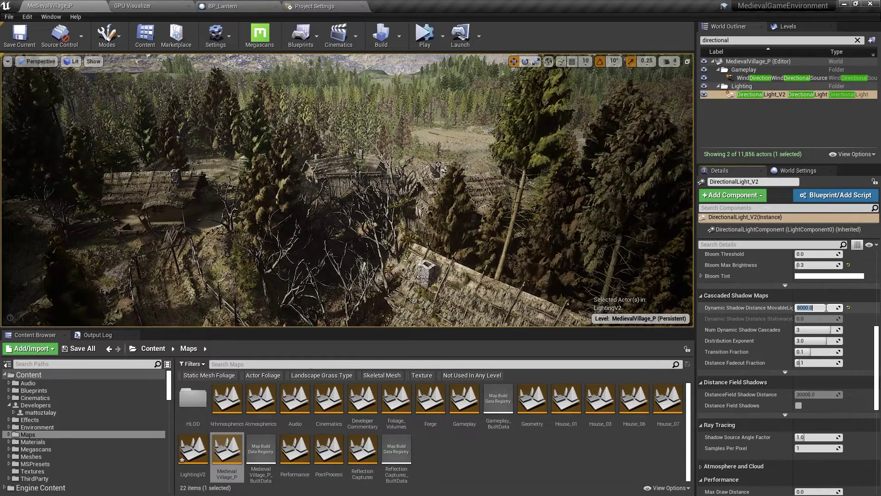
pyautogui.click(799, 405)
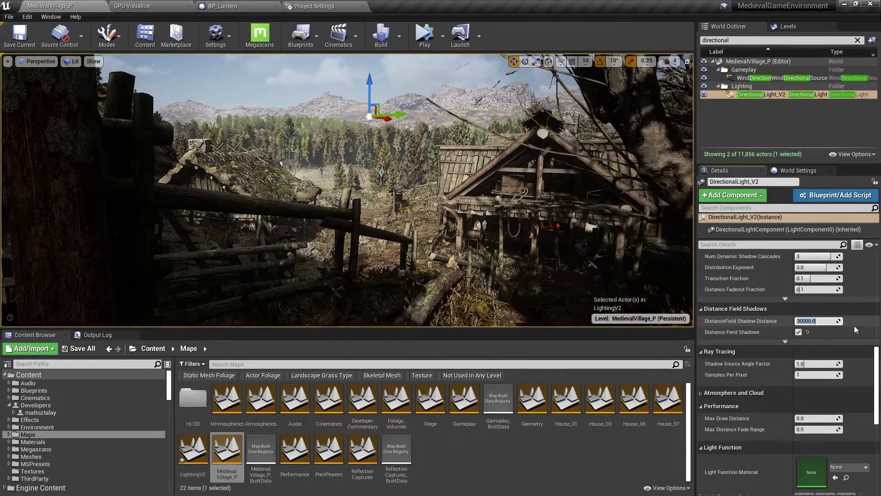
# Set DistanceField Shadow Distance to 33000 and expand the Cascaded Shadow Maps advanced options.
pyautogui.write('310')
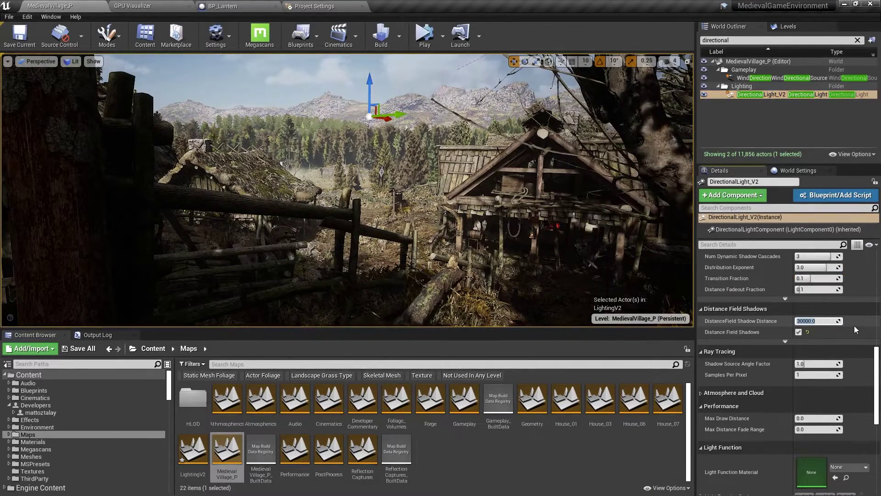
pyautogui.write('0')
pyautogui.press('Return')
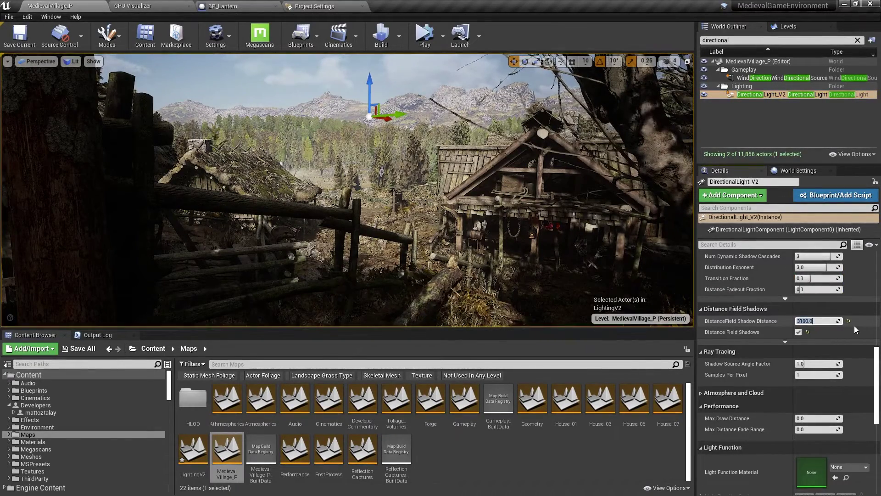
pyautogui.write('31000')
pyautogui.press('Return')
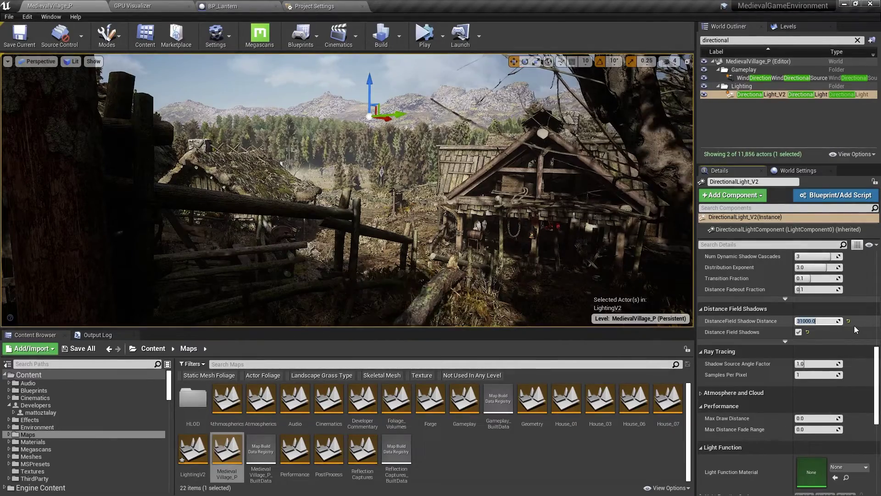
pyautogui.write('33000')
pyautogui.press('Return')
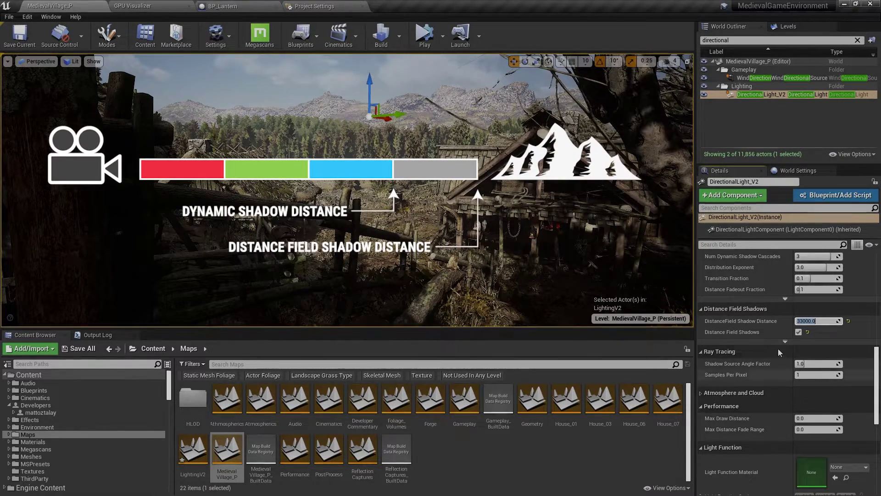
pyautogui.scroll(1, 783, 337)
pyautogui.click(787, 314)
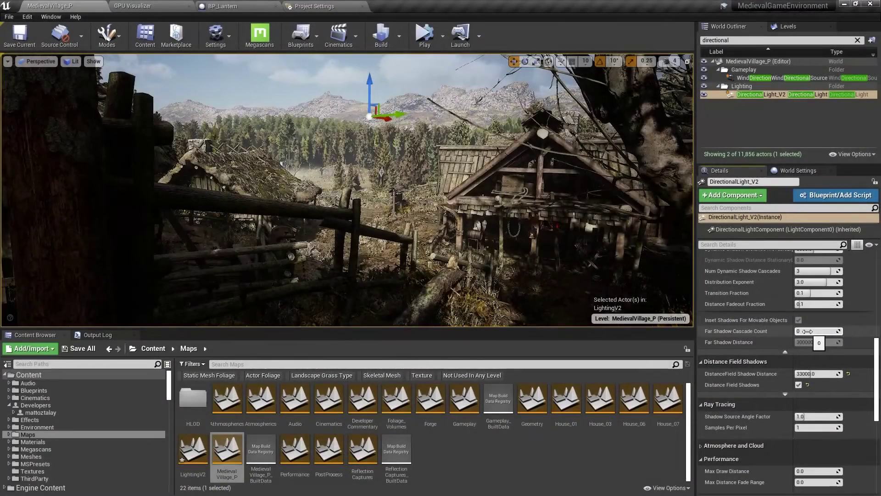
# Set Far Shadow Cascade Count to 1 at 430000 distance and tick Far Shadow for the vista rocks.
pyautogui.click(807, 331)
pyautogui.write('1')
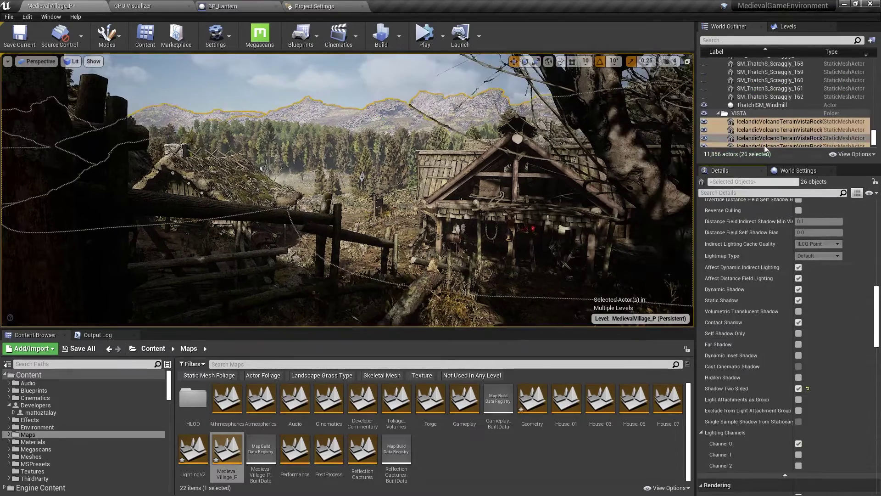
pyautogui.click(798, 344)
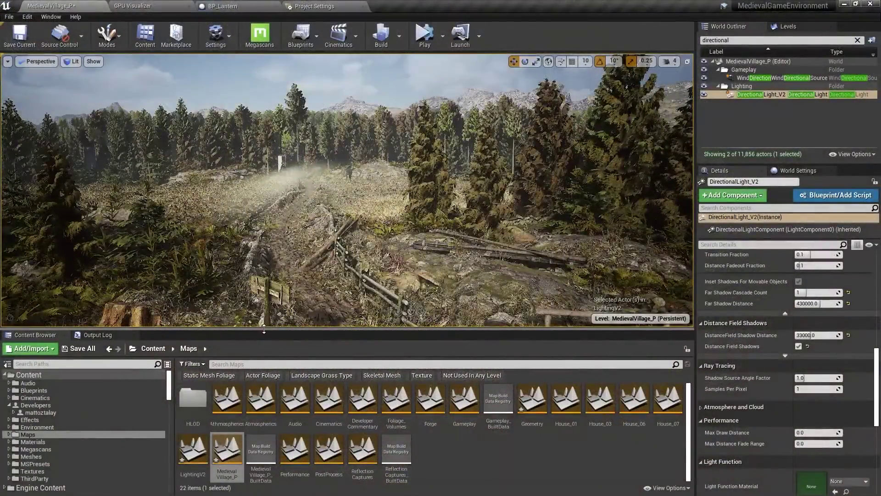
# Enlarge the Content Browser and filter the whole Content folder to Static Mesh Foliage assets.
pyautogui.moveTo(264, 329); pyautogui.dragTo(262, 271)
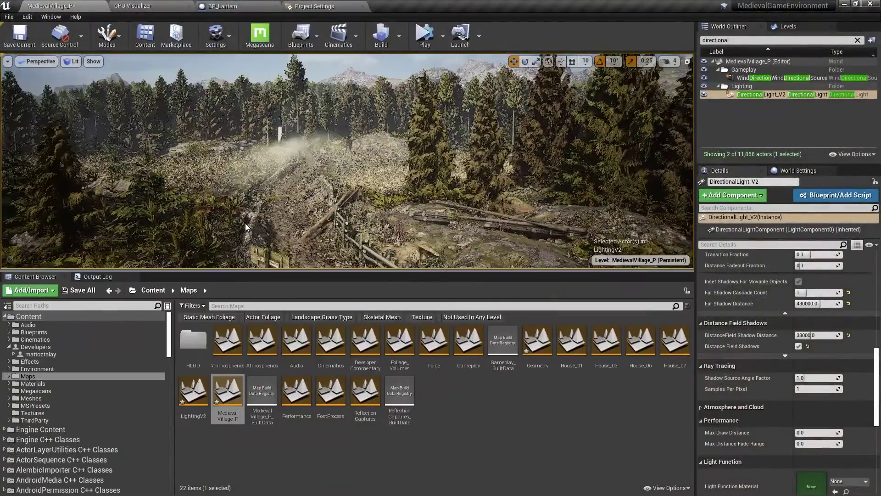
pyautogui.click(29, 316)
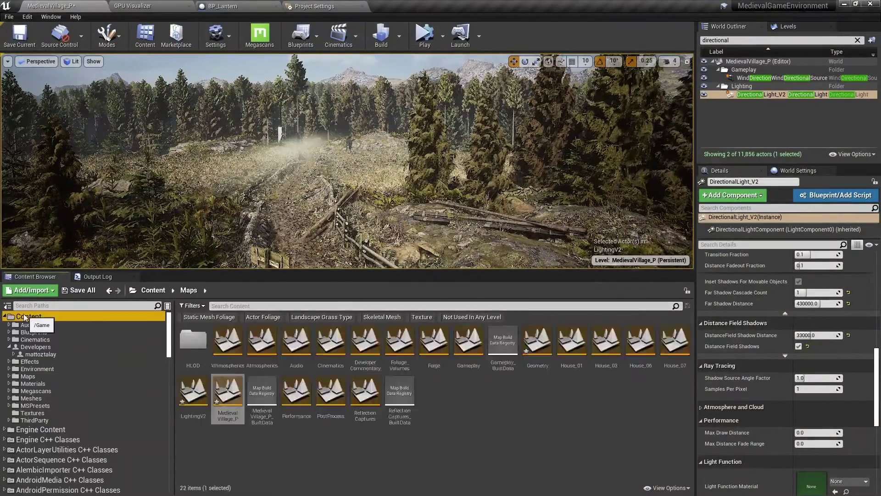
pyautogui.click(220, 318)
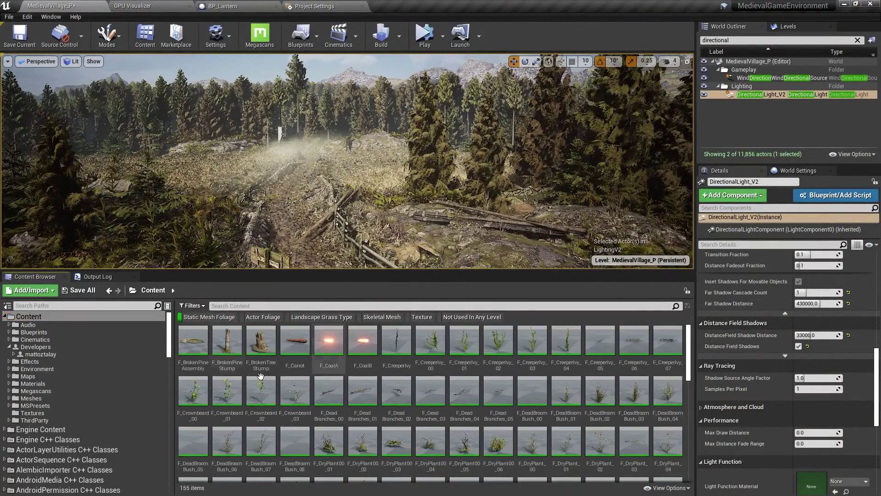
# Select all 155 foliage assets and open them with Bulk Edit via Property Matrix.
pyautogui.click(261, 390)
pyautogui.hotkey('ctrl', 'a')
pyautogui.rightClick(261, 389)
pyautogui.moveTo(341, 236)
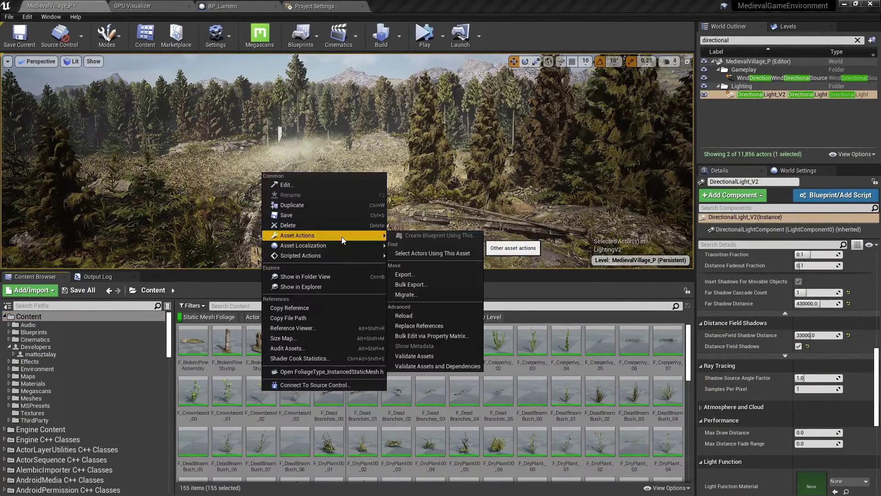
pyautogui.click(419, 335)
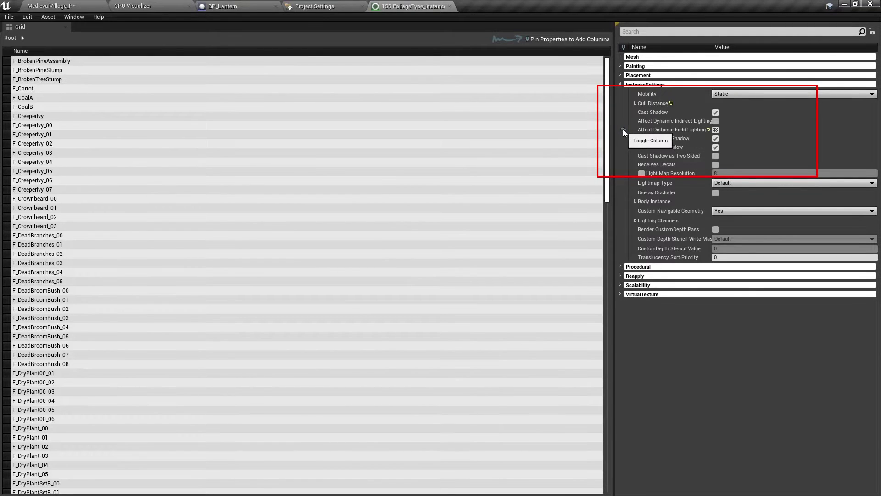
# Pin Affect Distance Field Lighting as a grid column and select every foliage row.
pyautogui.click(624, 129)
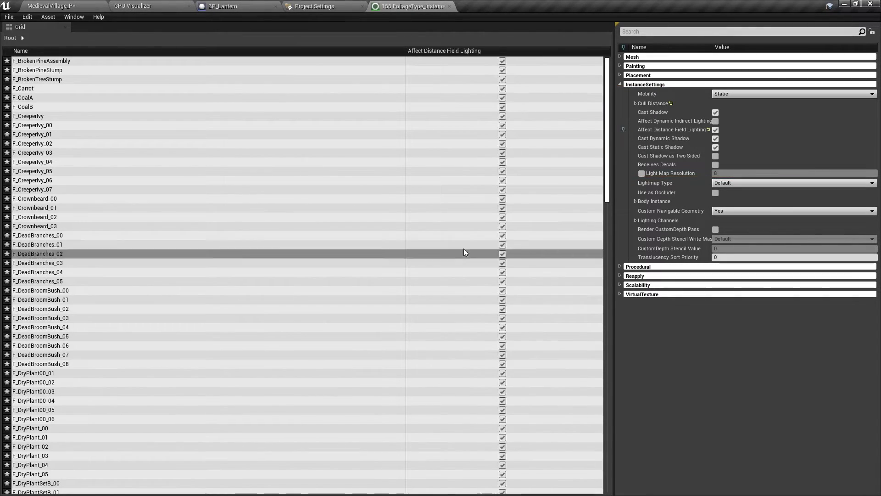
pyautogui.click(337, 176)
pyautogui.hotkey('ctrl', 'a')
pyautogui.scroll(-6, 253, 298)
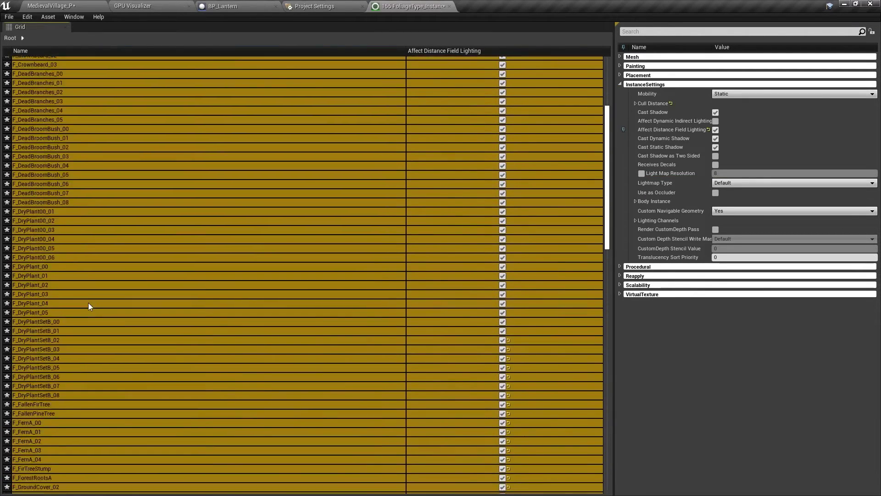